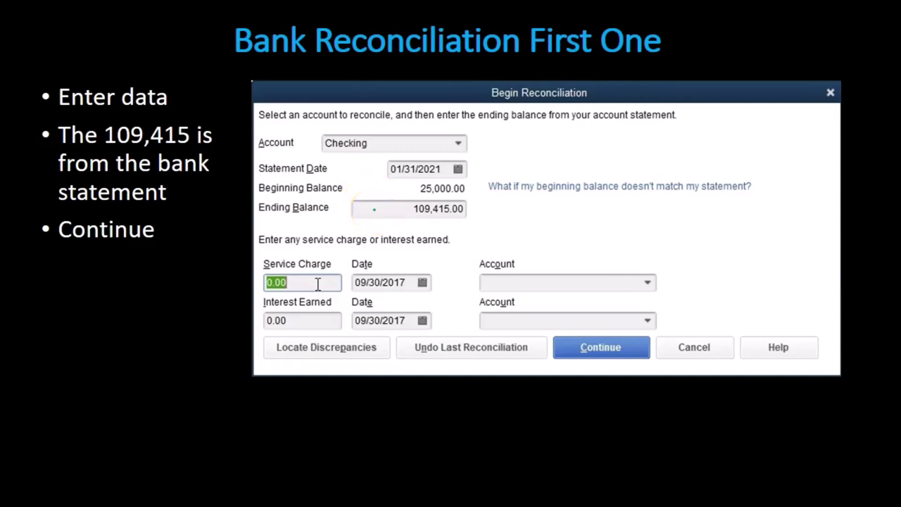
left_click(585, 347)
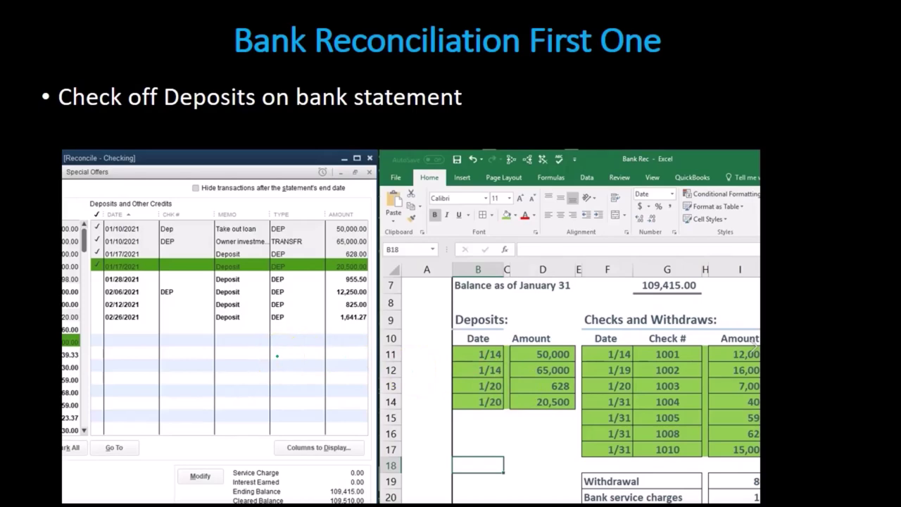
key("Right")
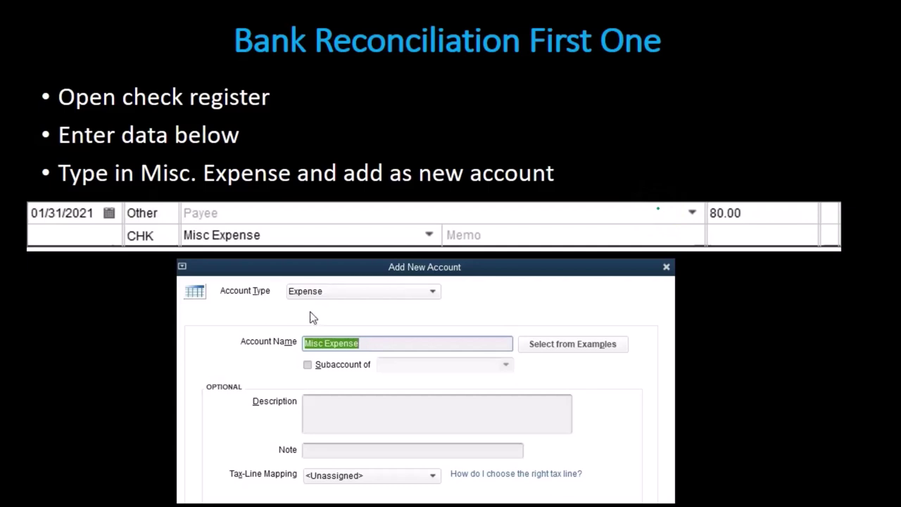
key("Right")
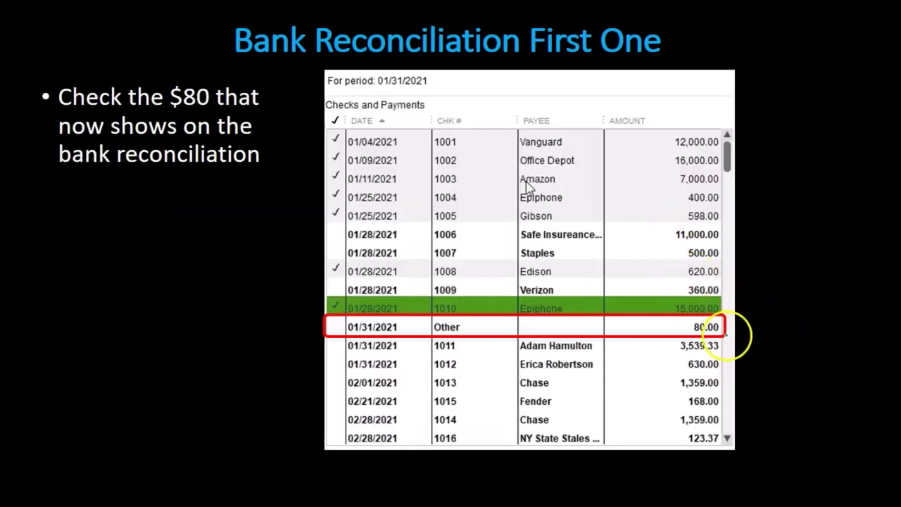
key("Right")
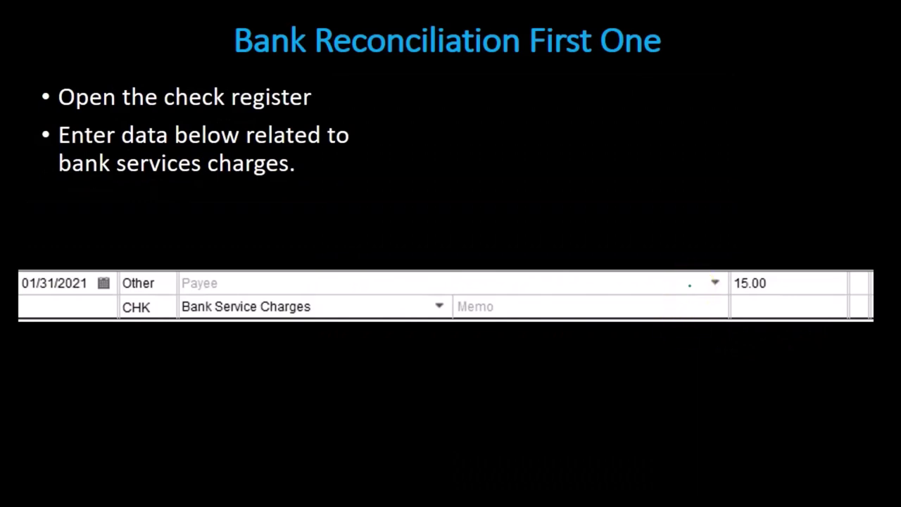
key("Right")
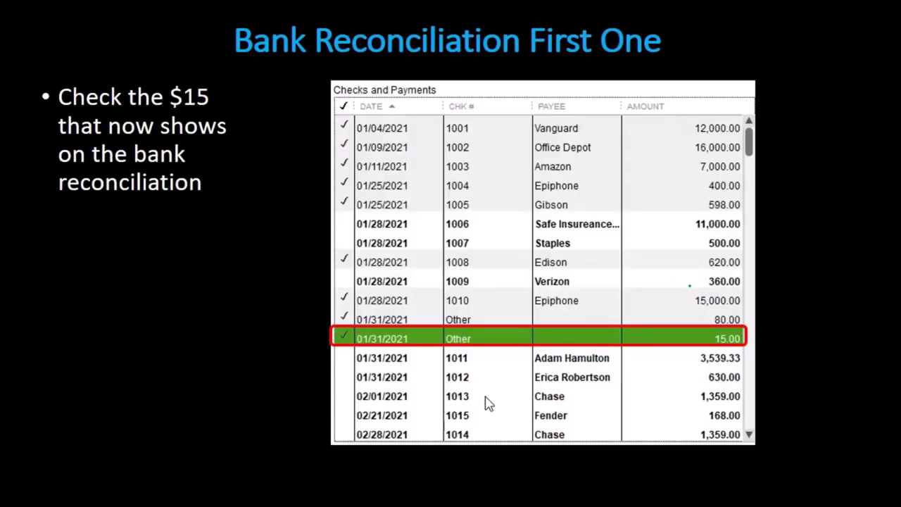
key("Right")
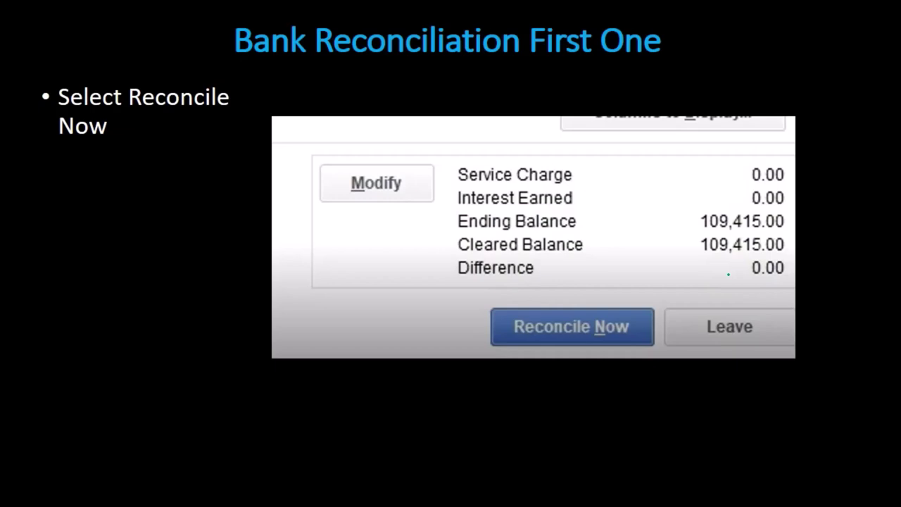
key("Right")
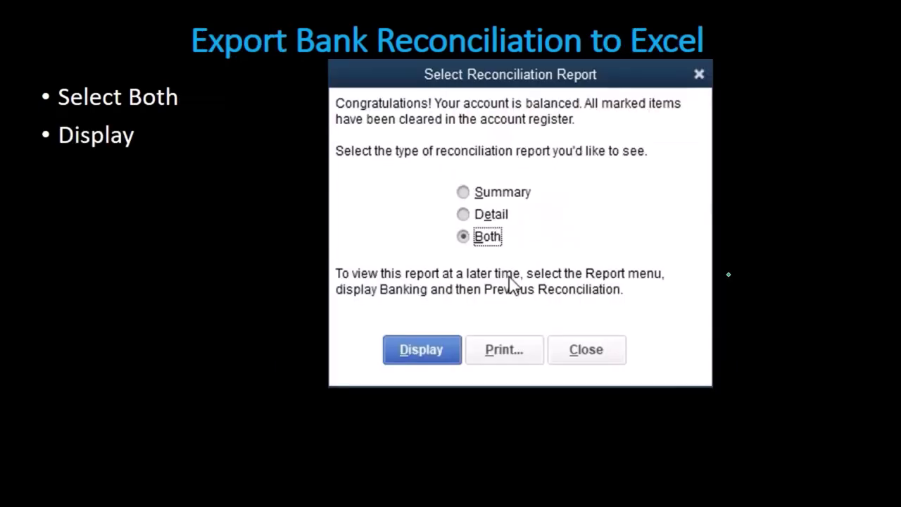
key("Right")
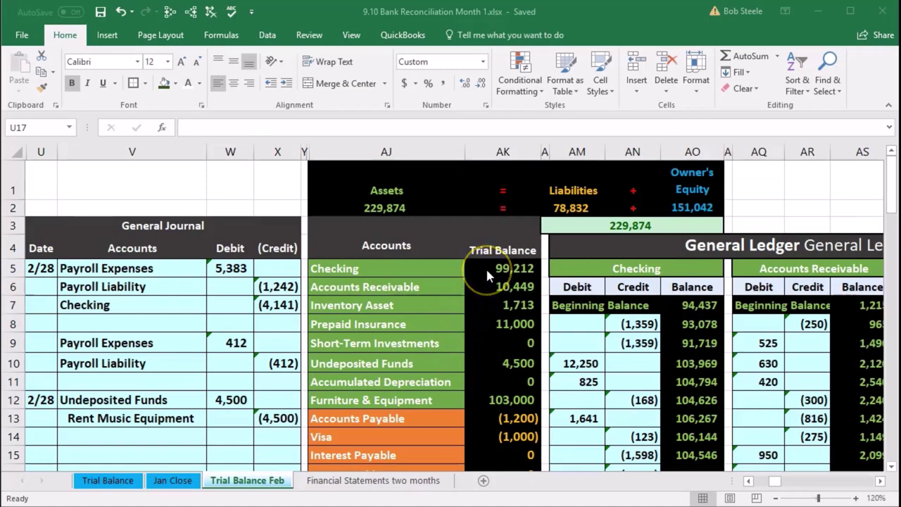
Step: Go from the trial balance's Checking amount across the ledgers and schedules to the January bank statement and Bank Reconciliation worksheet
left_click(485, 269)
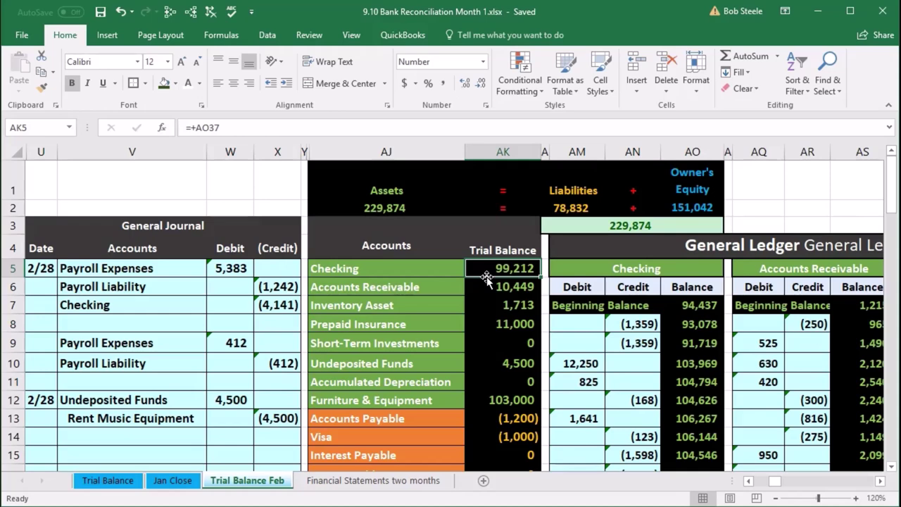
left_click_drag(454, 287, 471, 286)
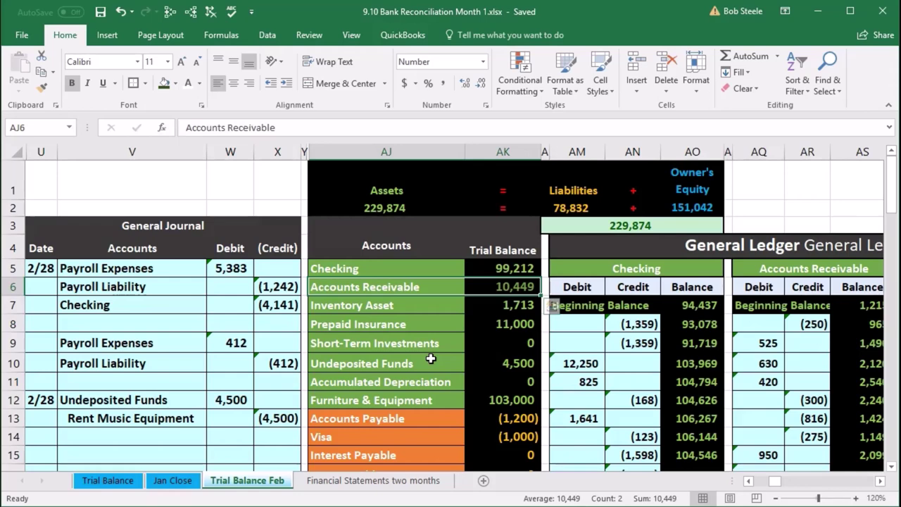
left_click(497, 268)
key("Right")
key("Right")
key("Right")
key("Right")
key("Right")
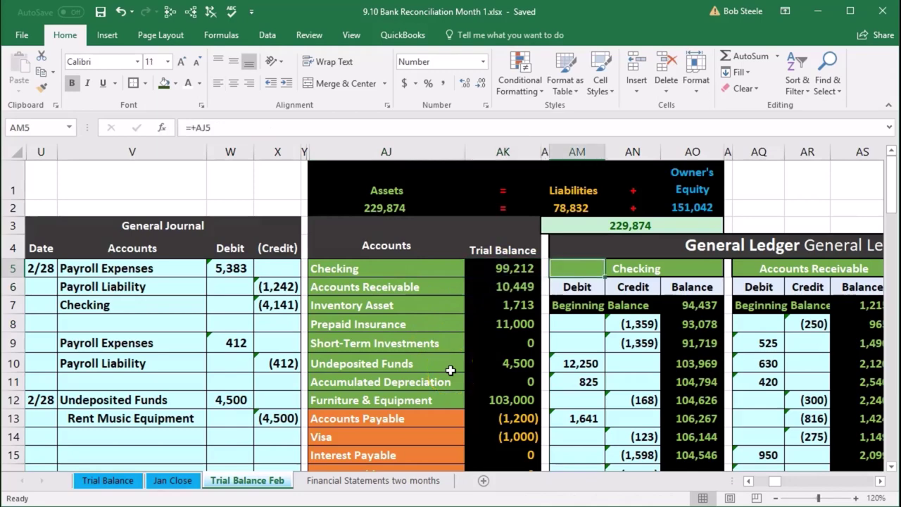
key("Right")
key("Right")
key("Right")
key("Right")
key("Right")
key("Right")
key("Right")
key("Right")
key("Right")
key("Right")
key("Right")
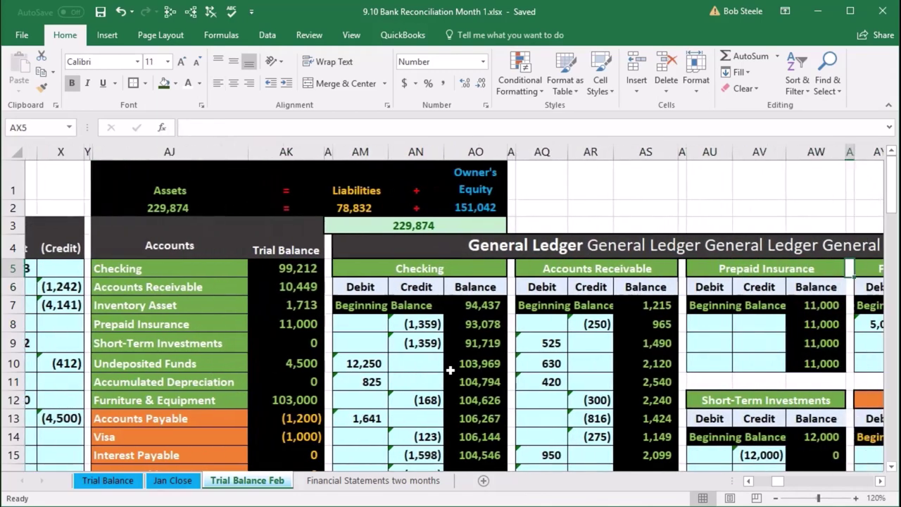
key("Right")
key("Right")
key("Right")
key("Right")
key("Right")
key("Right")
key("Right")
key("Right")
key("Right")
key("Right")
key("Right")
key("Right")
key("Right")
key("Right")
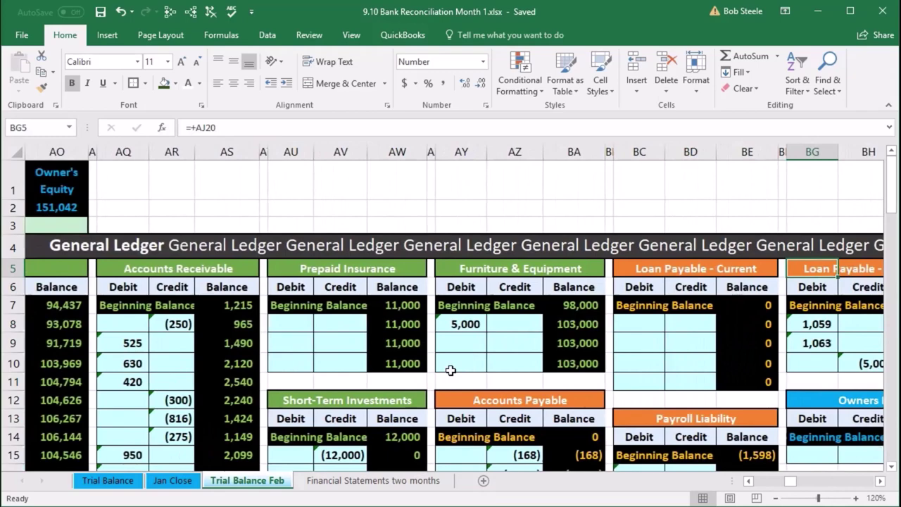
key("Right")
key("Right")
key("Right")
key("Right")
key("Right")
key("Right")
key("Right")
key("Right")
key("Right")
key("Right")
key("Right")
key("Right")
key("Right")
key("Right")
key("Right")
key("Right")
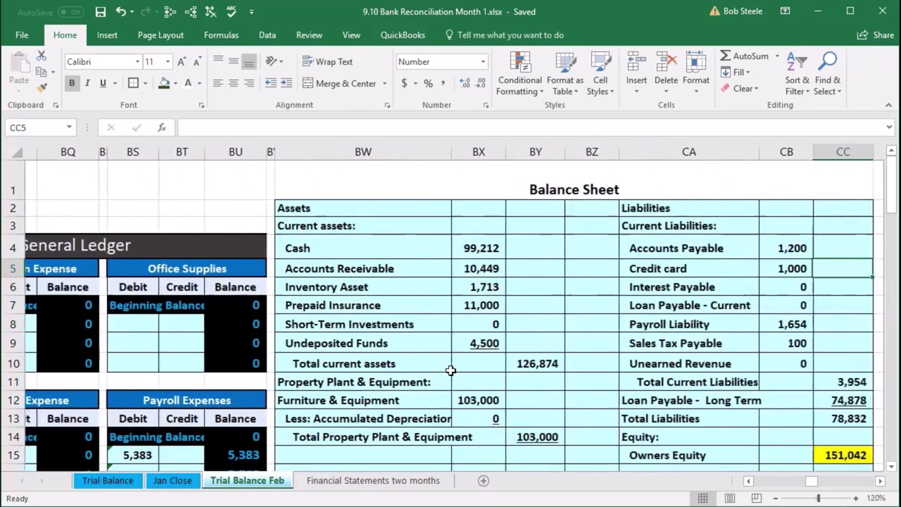
key("Right")
key("Right")
key("Right")
key("Right")
key("Right")
key("Right")
key("Right")
key("Right")
key("Right")
key("Right")
key("Right")
key("Right")
key("Right")
key("Right")
key("Right")
key("Right")
key("Right")
key("Right")
key("Right")
key("Right")
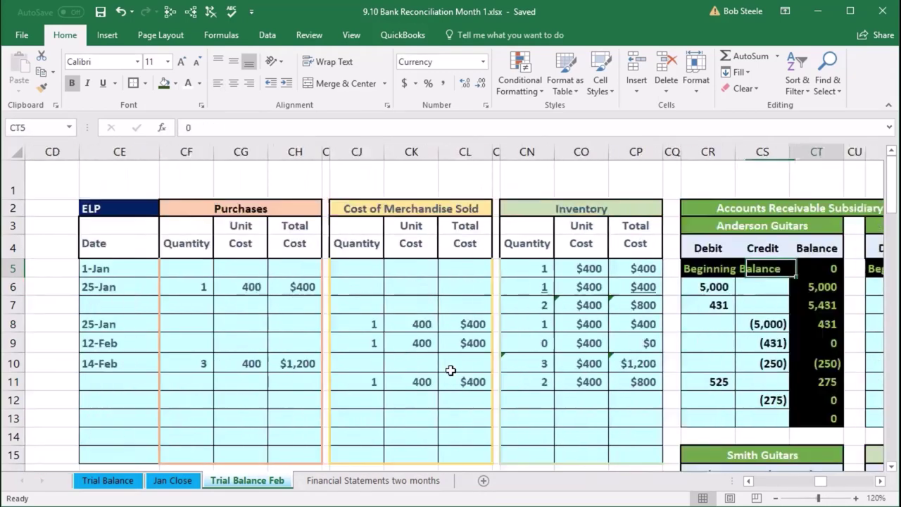
key("Right")
key("Right")
key("Right")
key("Right")
key("Right")
key("Right")
key("Right")
key("Right")
key("Right")
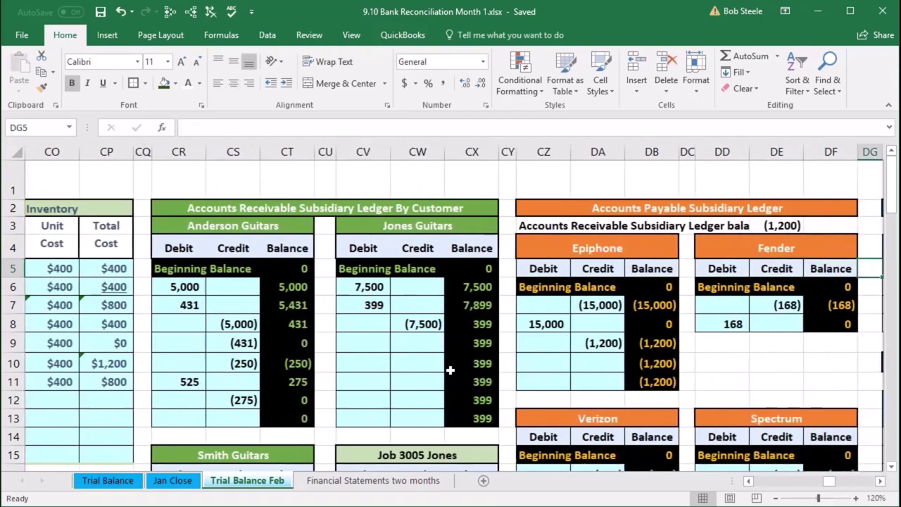
key("Right")
key("Right")
key("Right")
key("Right")
key("Right")
key("Right")
key("Right")
key("Right")
key("Right")
key("Right")
key("Right")
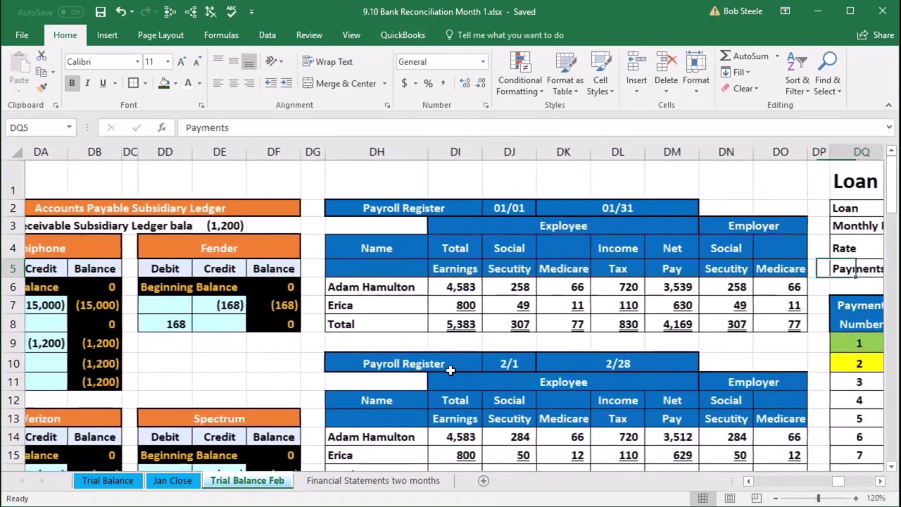
key("Right")
key("Right")
key("Right")
key("Right")
key("Right")
key("Right")
key("Right")
key("Right")
key("Right")
key("Right")
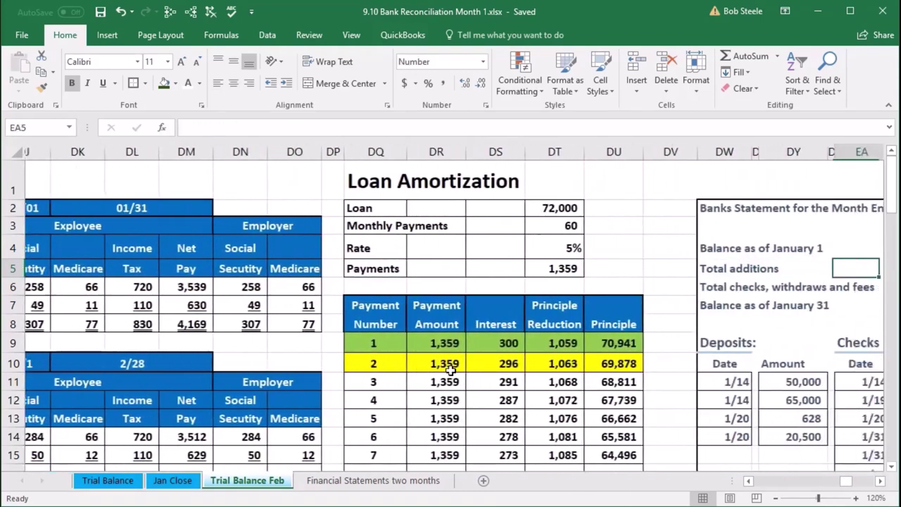
key("Right")
key("Right")
key("Right")
key("Right")
key("Right")
key("Right")
key("Right")
key("Right")
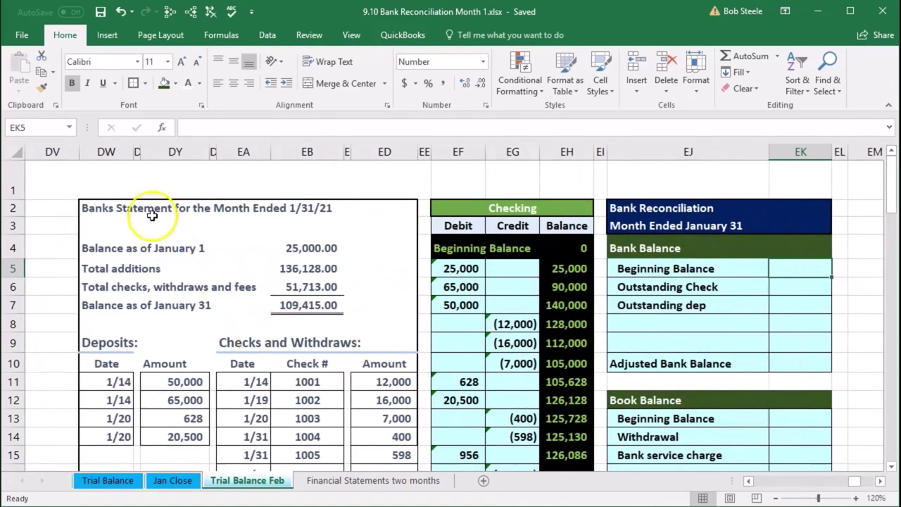
Step: Examine the January bank statement's summary from opening to ending balance, alongside the Checking ledger and Bank Reconciliation worksheet
left_click(111, 152)
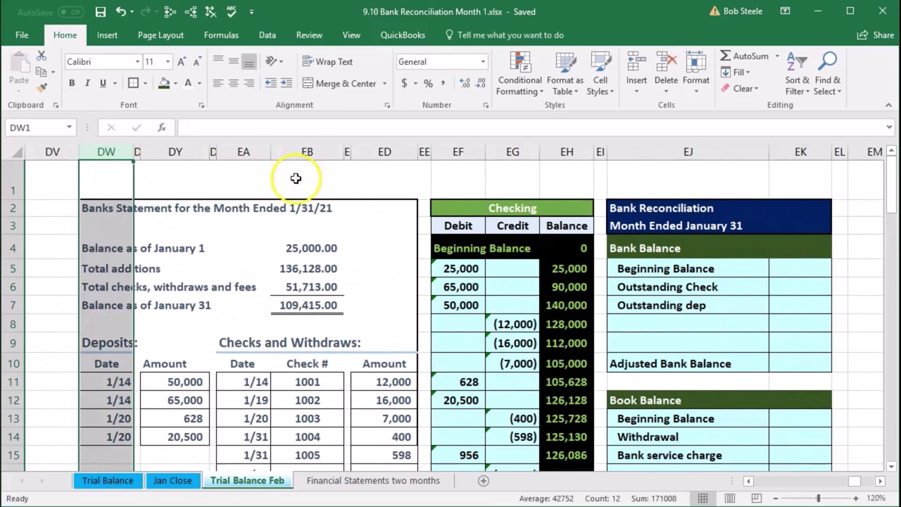
left_click(803, 152)
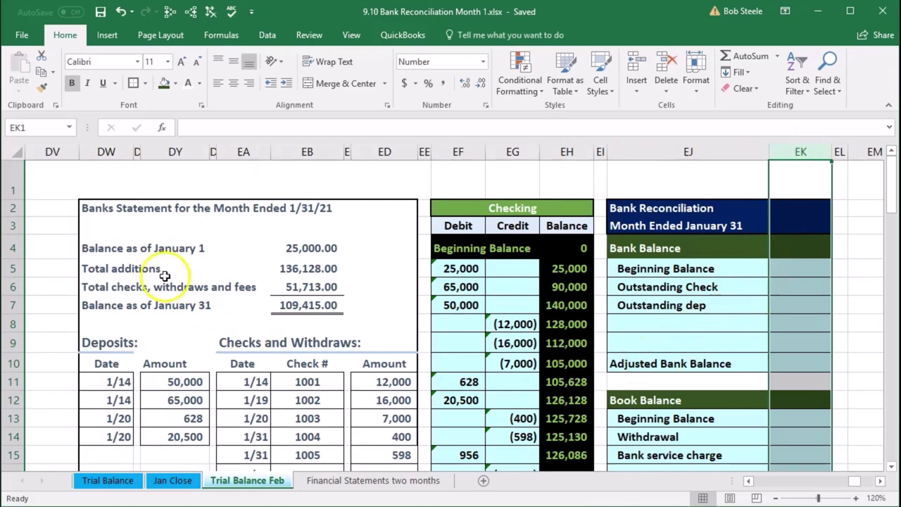
left_click(95, 213)
left_click_drag(96, 214, 368, 219)
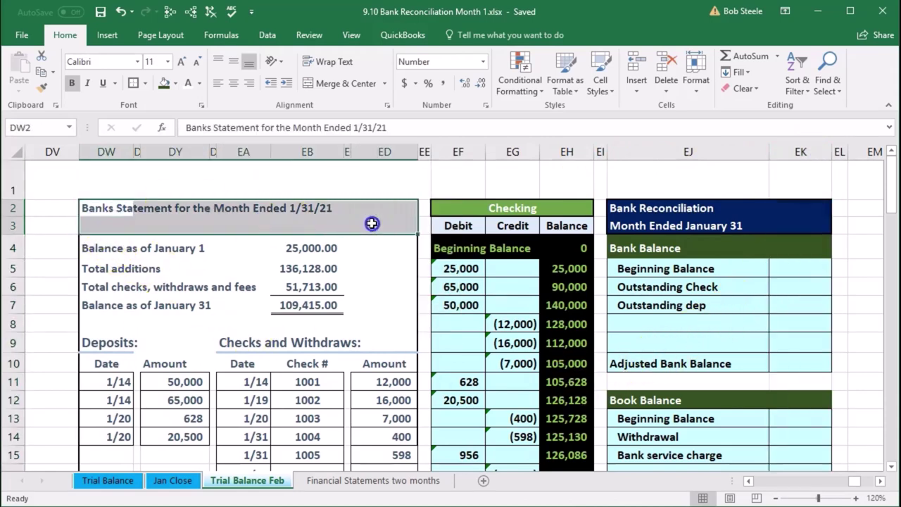
left_click(434, 212)
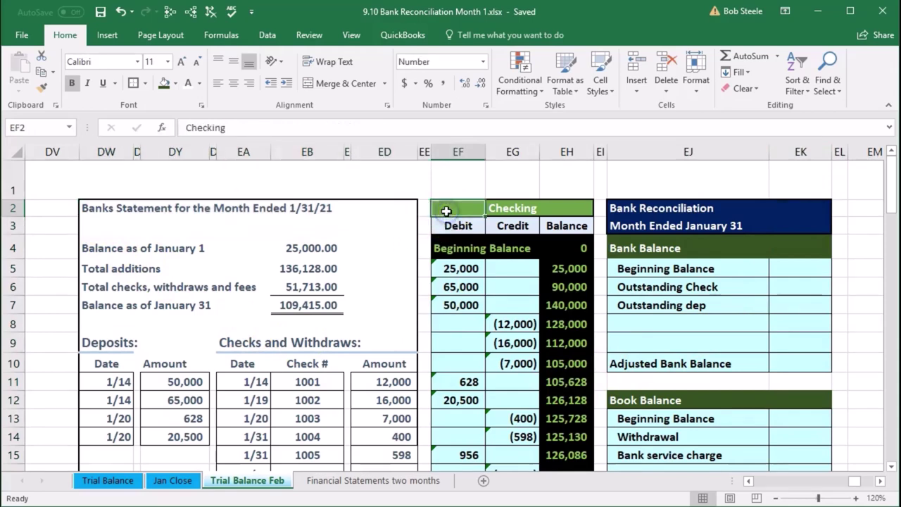
left_click(107, 221)
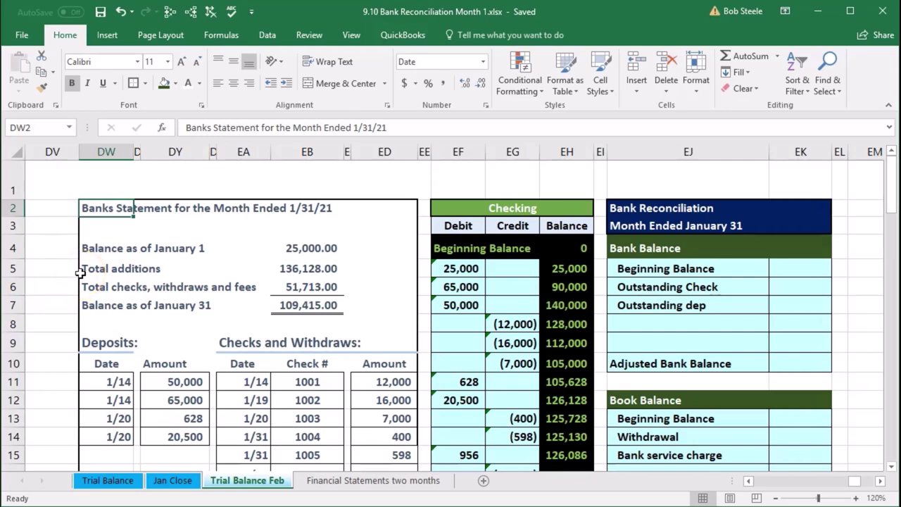
left_click(296, 247)
key("Down")
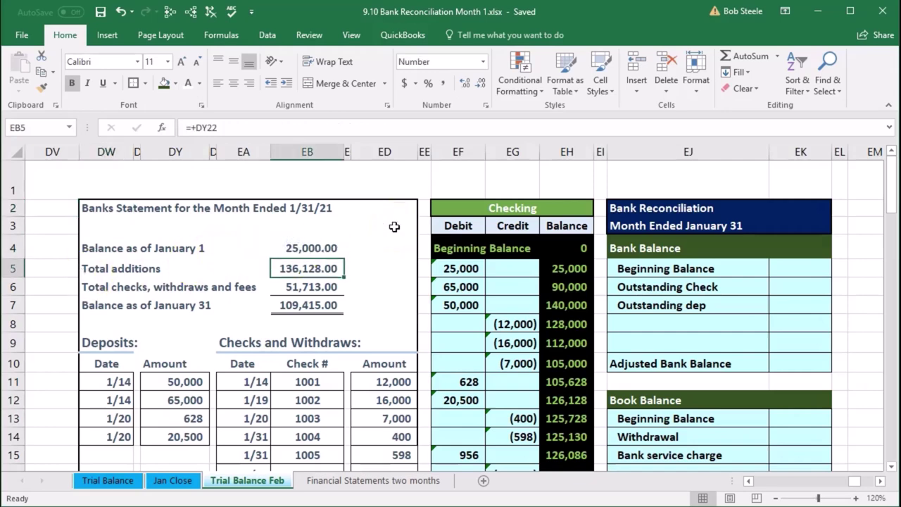
key("Down")
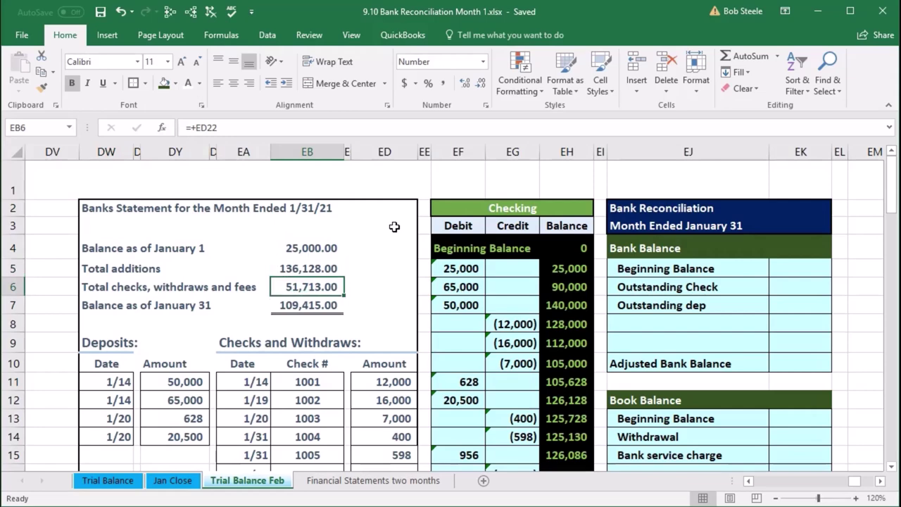
key("Down")
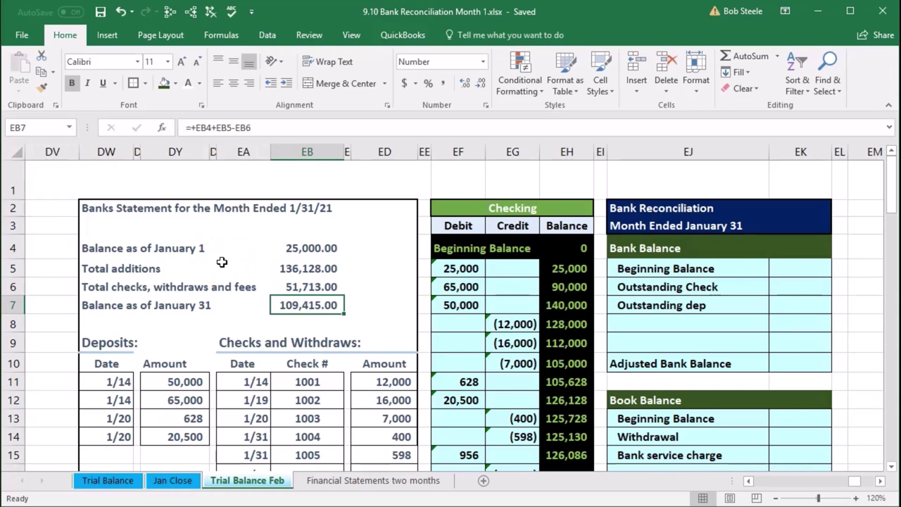
Step: Review the dates and amounts in the bank statement's Deposits list
scroll(222, 261, "down", 1)
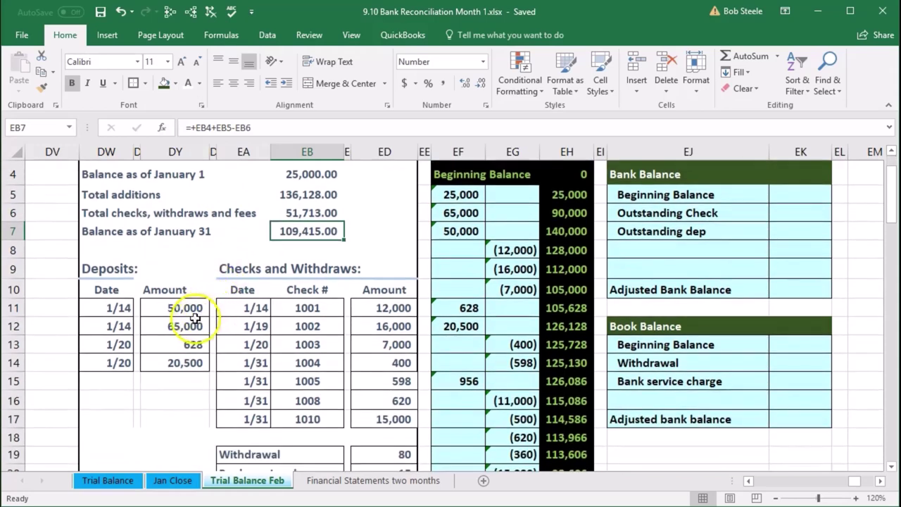
left_click(121, 308)
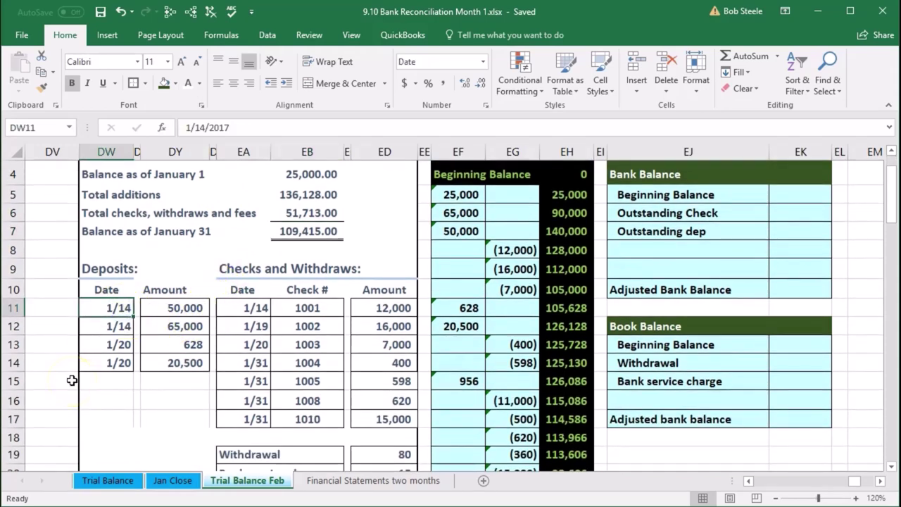
key("Right")
key("Down")
key("Right")
key("Down")
key("Down")
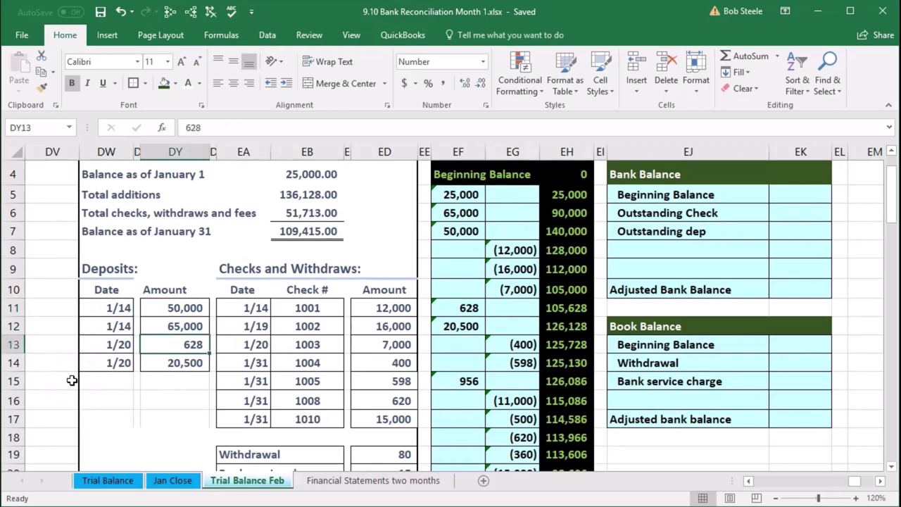
Step: Review the bank statement's Checks and Withdraws list by check number and amount, including the separate Withdrawal line
key("Right")
key("Right")
key("Up")
key("Up")
key("Up")
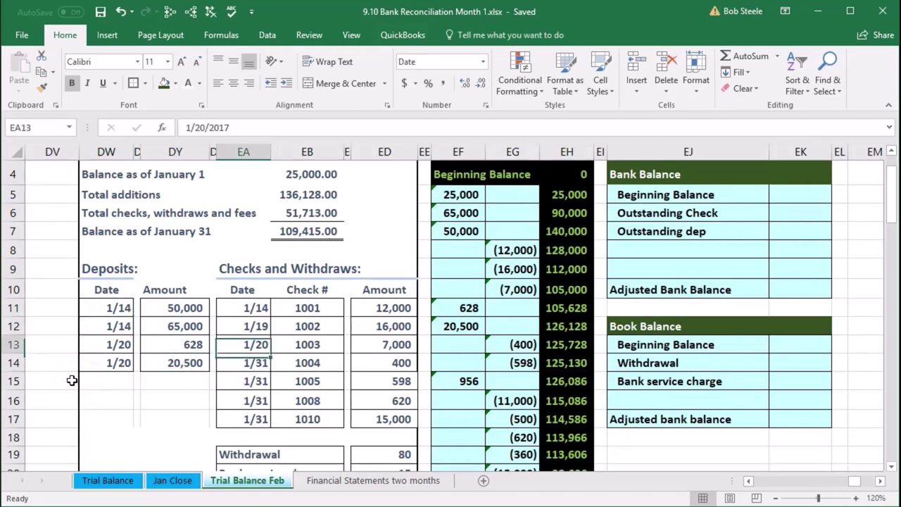
key("Right")
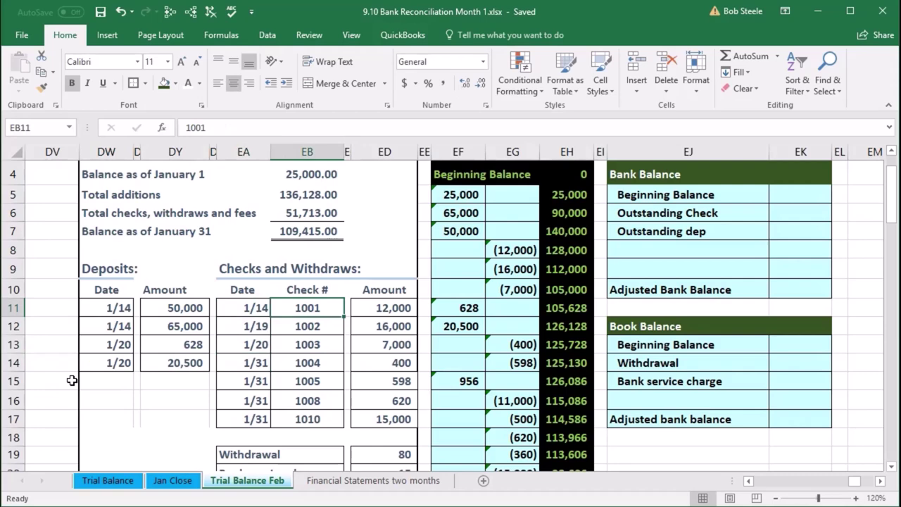
key("Right")
key("Right")
key("Down")
key("Down")
key("Down")
key("Down")
key("Down")
key("Down")
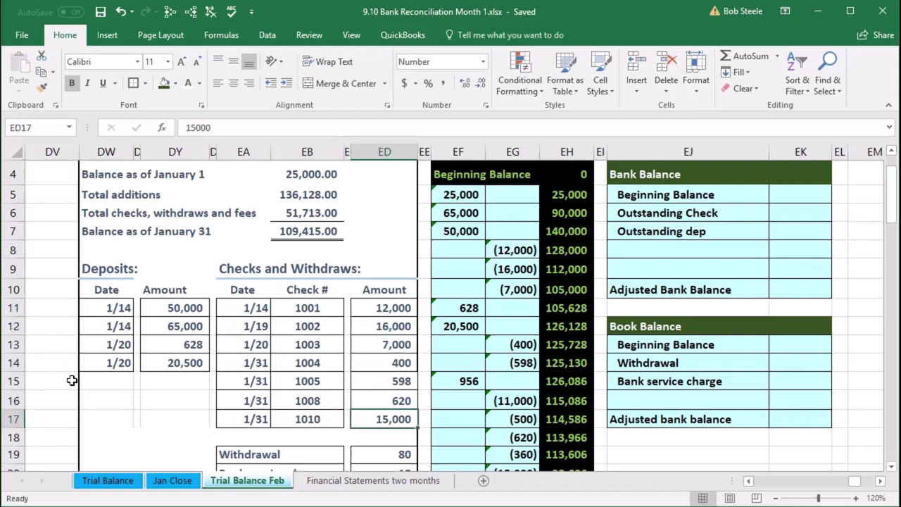
scroll(72, 380, "down", 1)
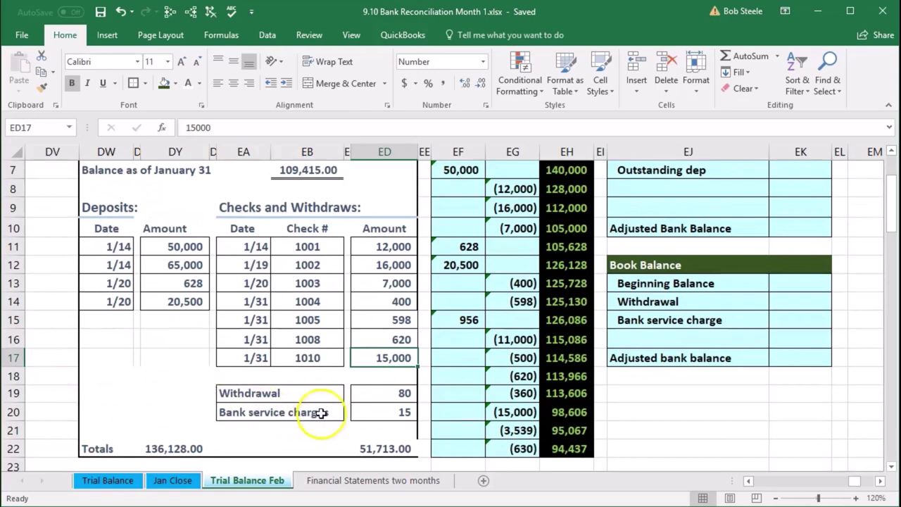
left_click(356, 392)
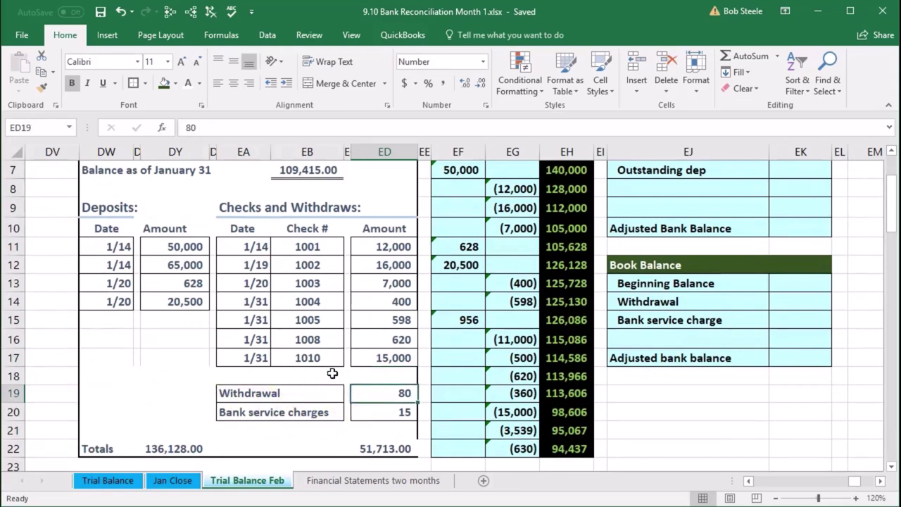
Step: Check the bank statement's service charges and its deposit and withdrawal totals against the Total additions line in the summary
key("Down")
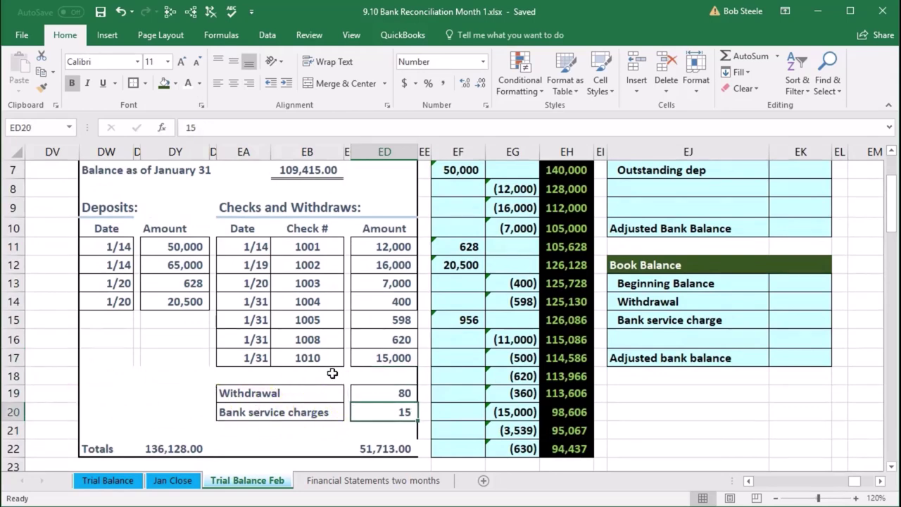
left_click(383, 448)
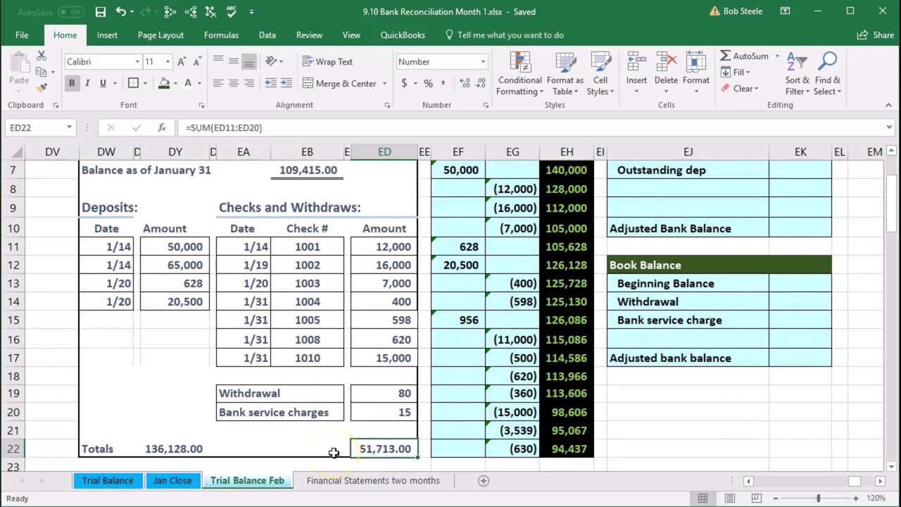
scroll(334, 451, "down", 1)
left_click(184, 391)
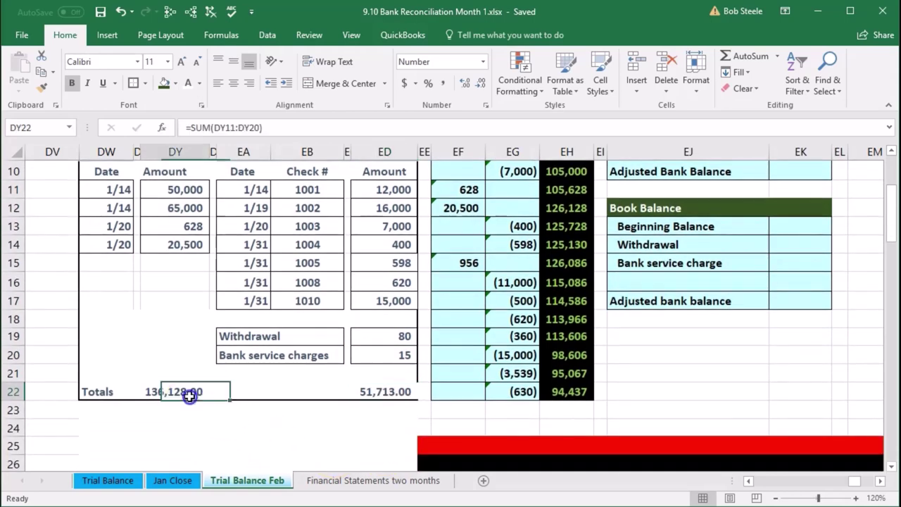
scroll(247, 420, "up", 2)
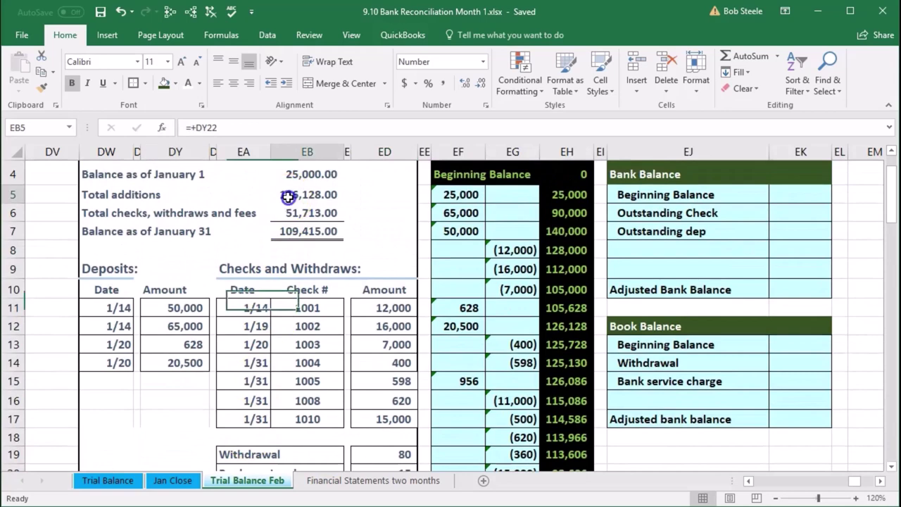
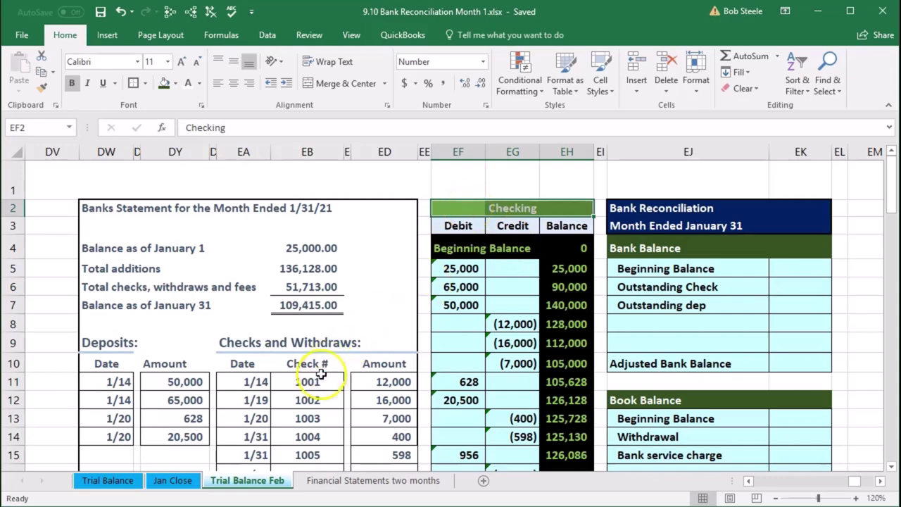
Step: Open the Trial Balance sheet and examine the Checking amount beside the first entries of the Checking general ledger account
left_click(105, 482)
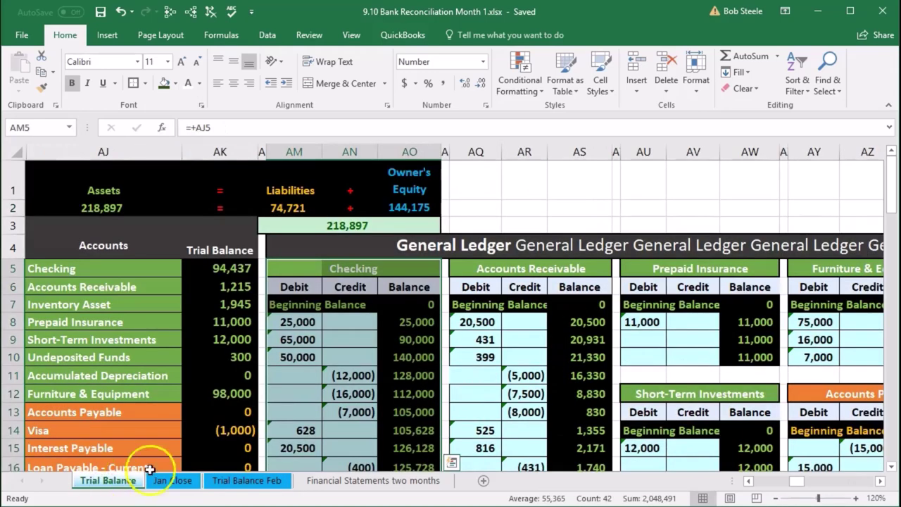
left_click(275, 410)
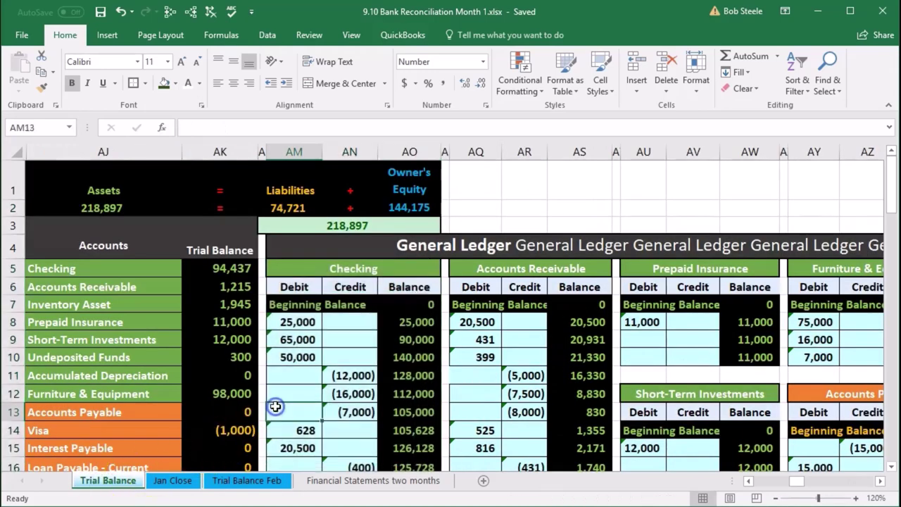
left_click(250, 269)
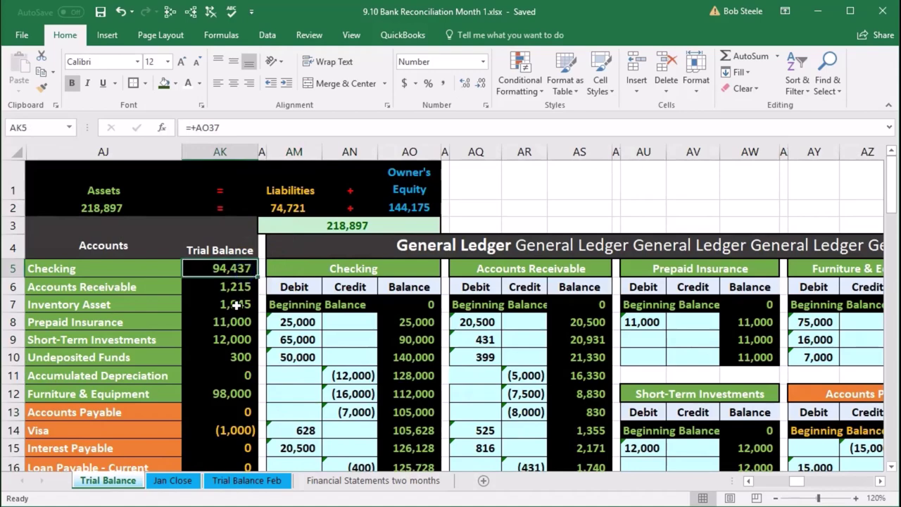
left_click(292, 322)
scroll(292, 320, "down", 1)
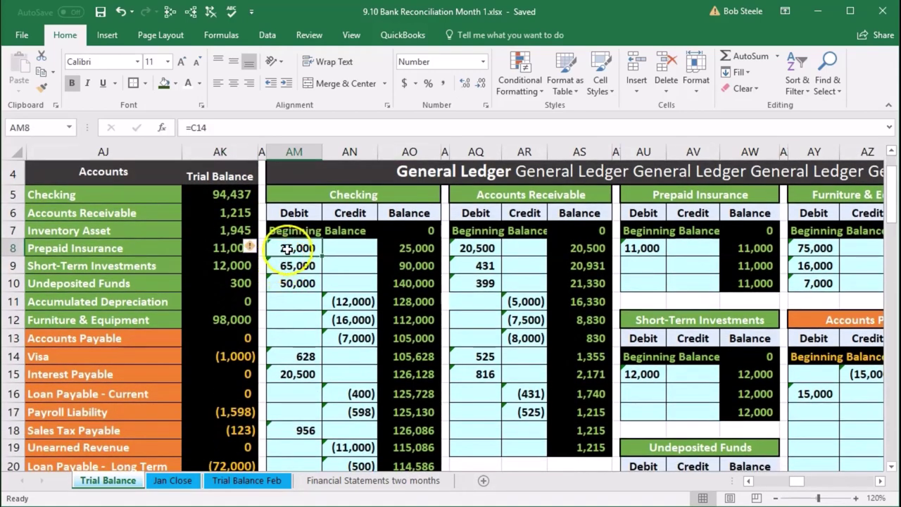
left_click(233, 200)
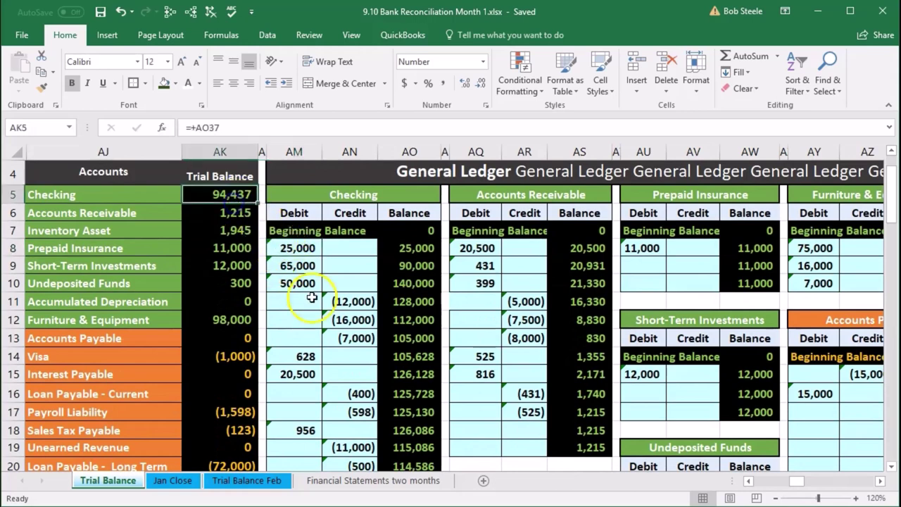
Step: Trace the dependents and precedents of the trial balance's Checking amount, following the link to the Checking ledger's ending balance
left_click(190, 11)
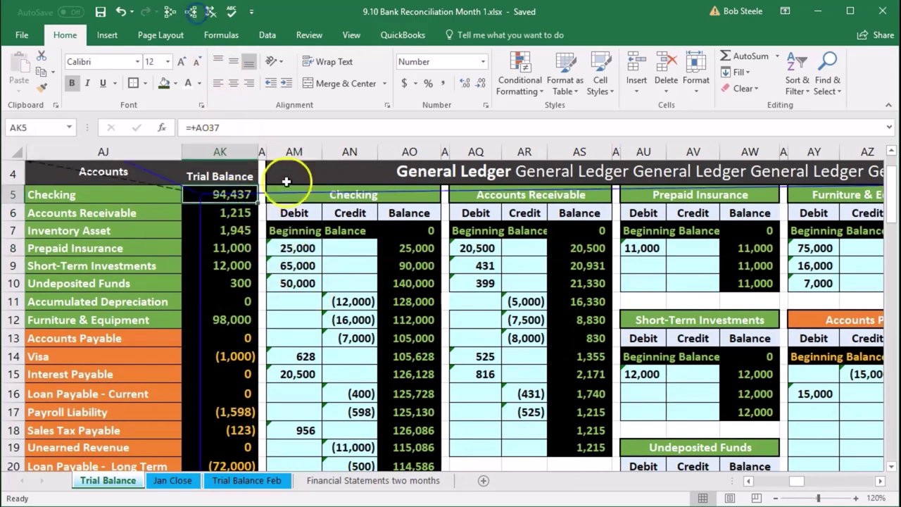
left_click(170, 12)
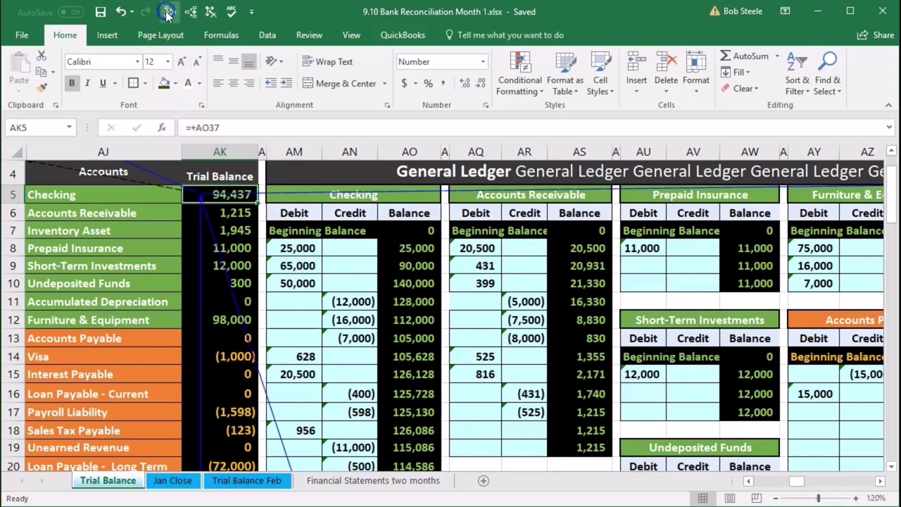
scroll(297, 234, "down", 2)
scroll(331, 261, "down", 4)
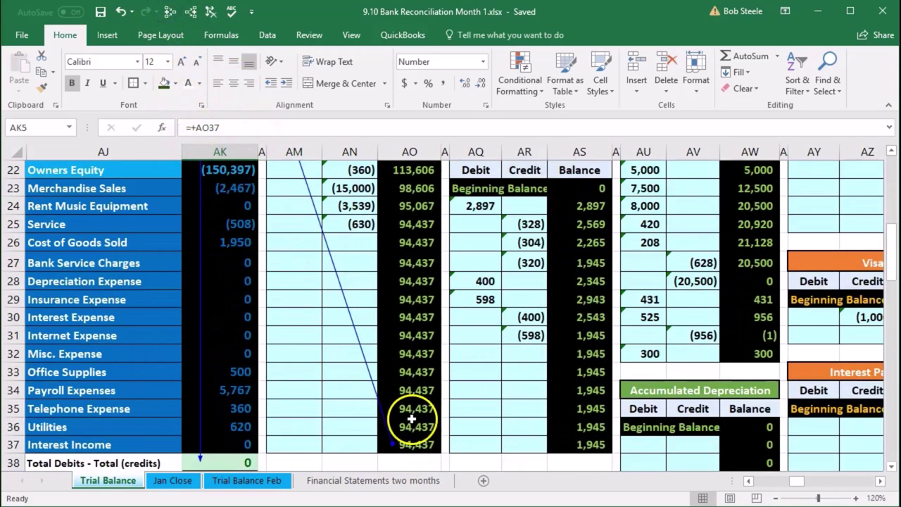
scroll(412, 418, "up", 1)
scroll(411, 418, "up", 4)
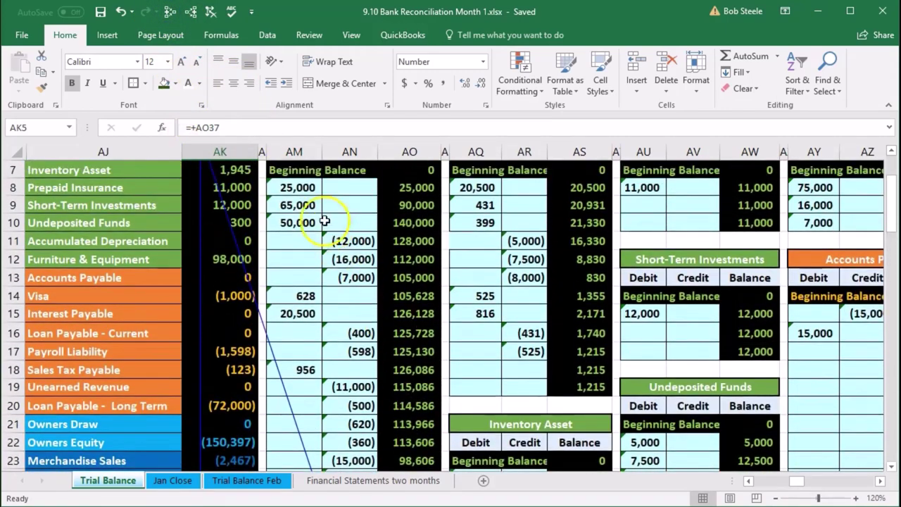
Step: Highlight the first three Checking ledger entries in AM8:AN10 and return to the Trial Balance Feb sheet
left_click(299, 188)
left_click_drag(299, 188, 332, 225)
scroll(326, 293, "up", 1)
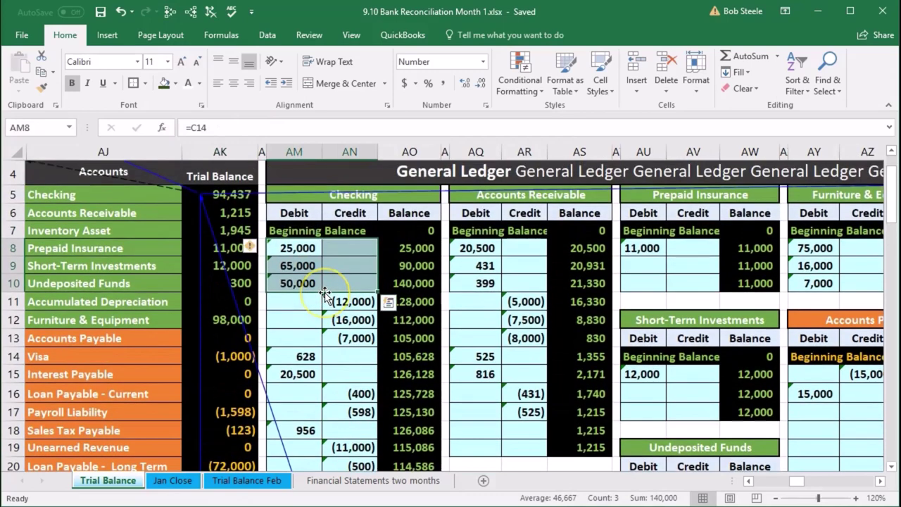
left_click(253, 484)
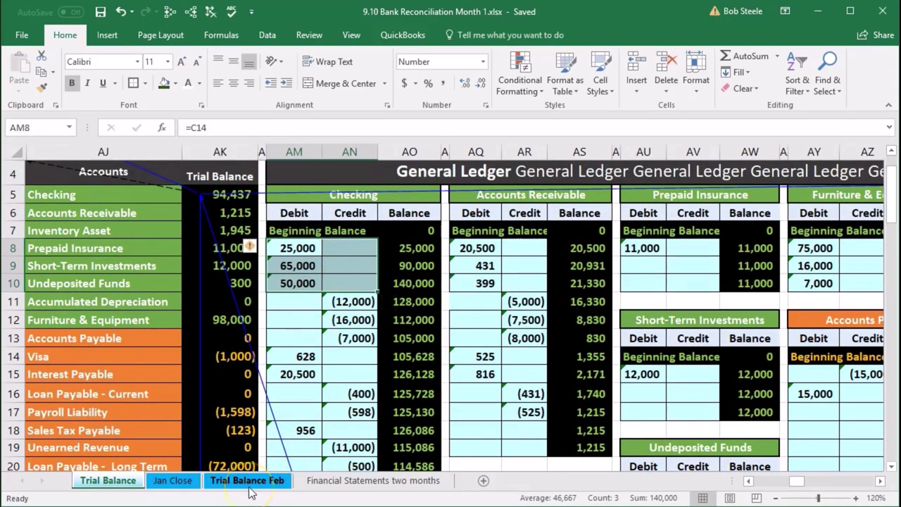
left_click(249, 487)
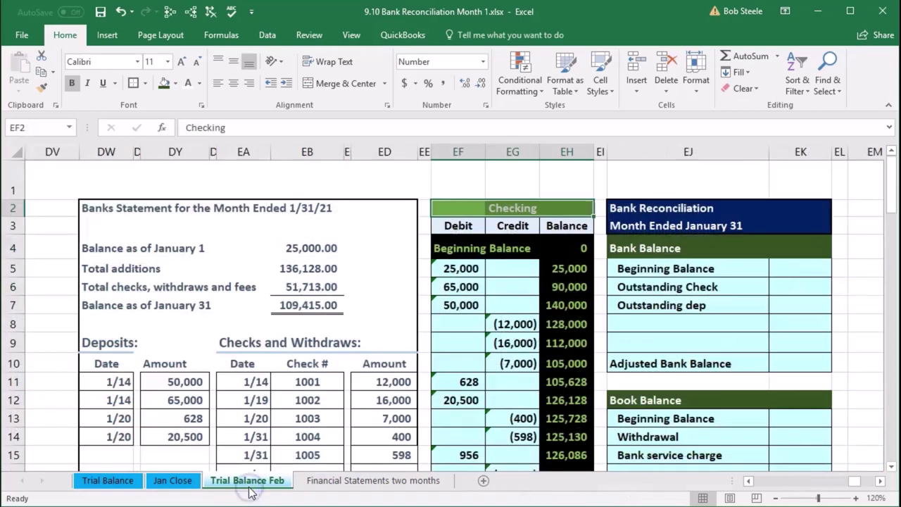
Step: Compare the bank statement's check 1001 and first January deposit with the debits and credits in the Checking ledger
left_click(478, 286)
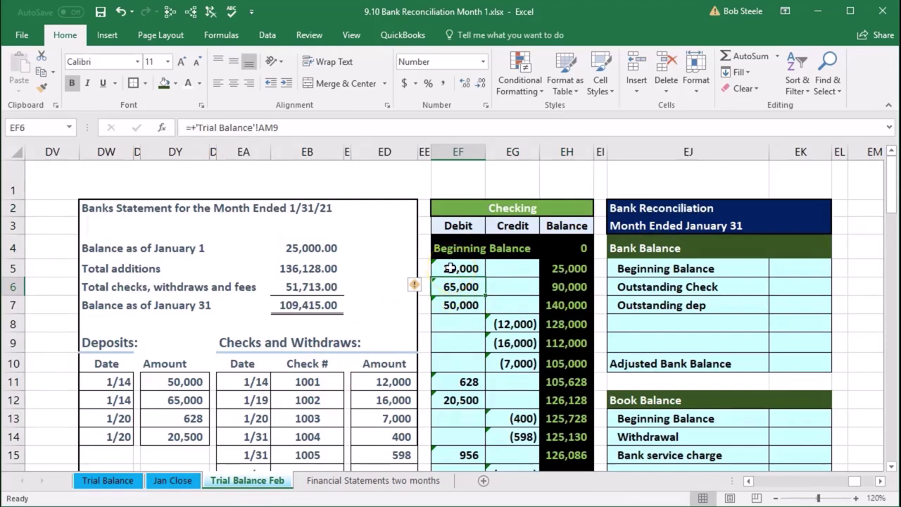
left_click(317, 382)
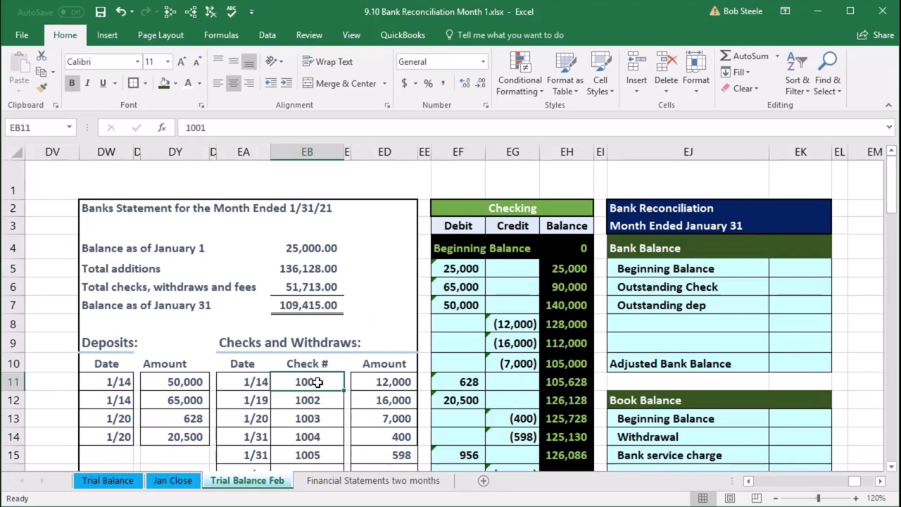
left_click(439, 345)
scroll(380, 354, "down", 1)
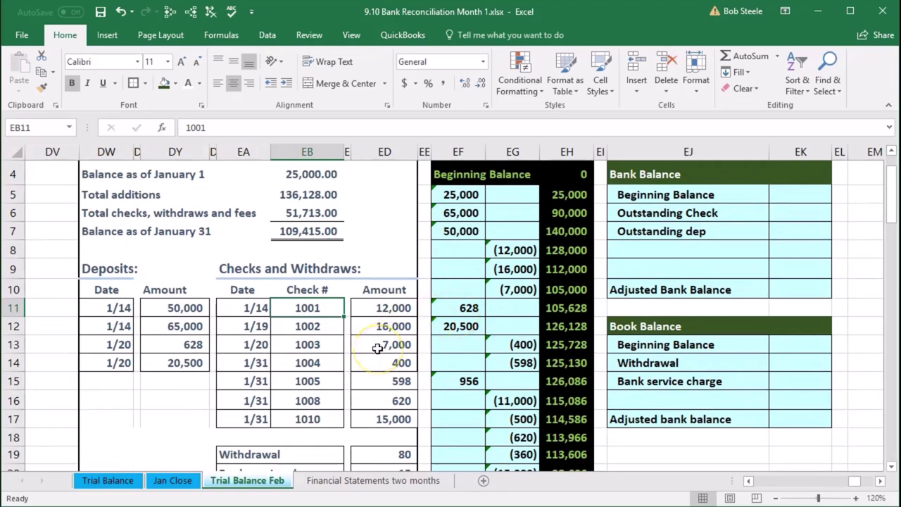
left_click(194, 308)
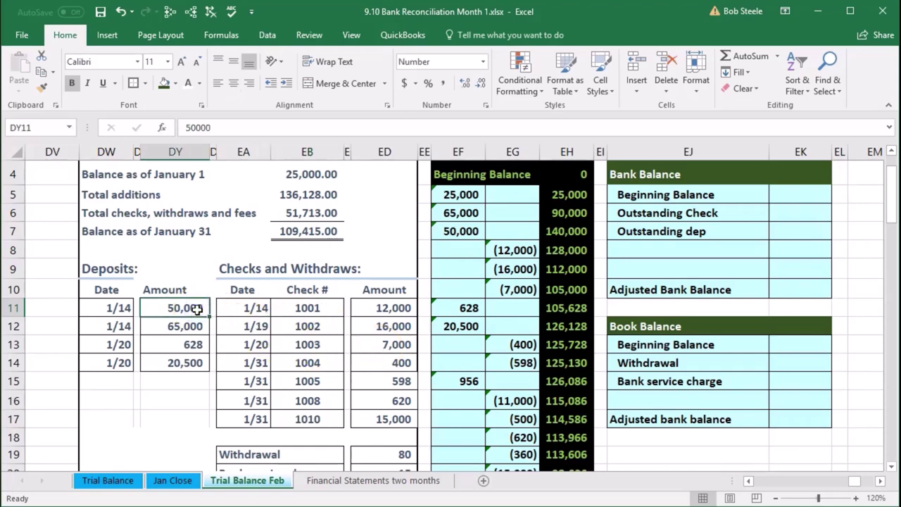